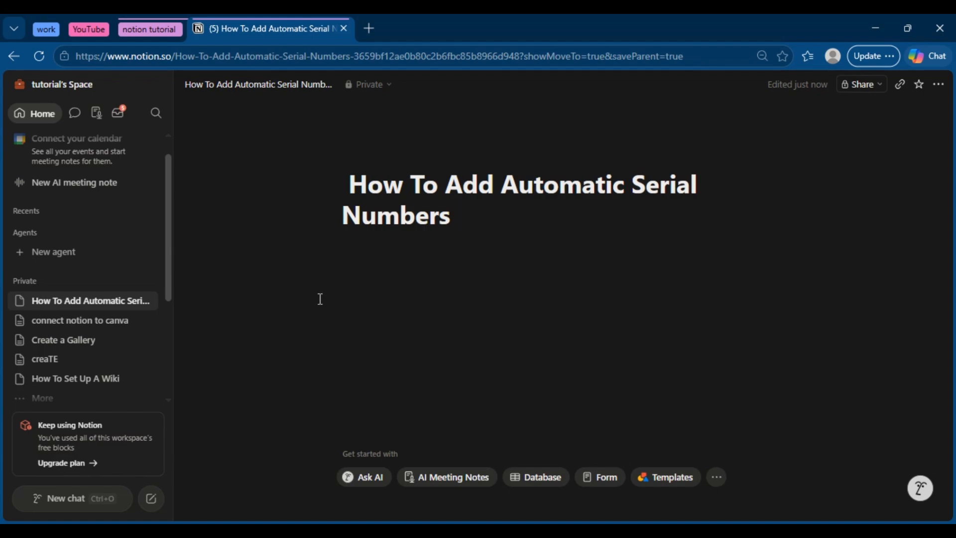
Step: Insert a new table view database below the page title and enter 1 as the first row's name
click(441, 285)
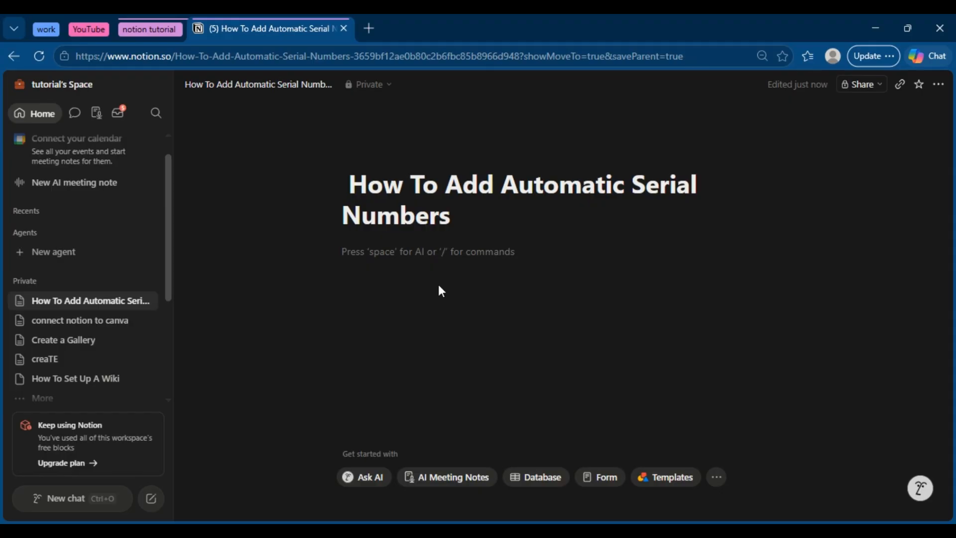
text(/data)
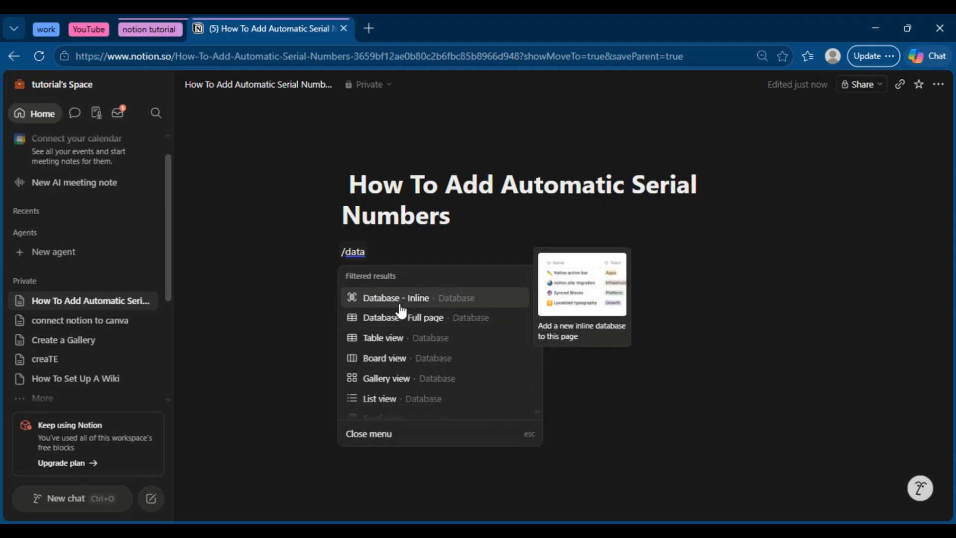
click(391, 337)
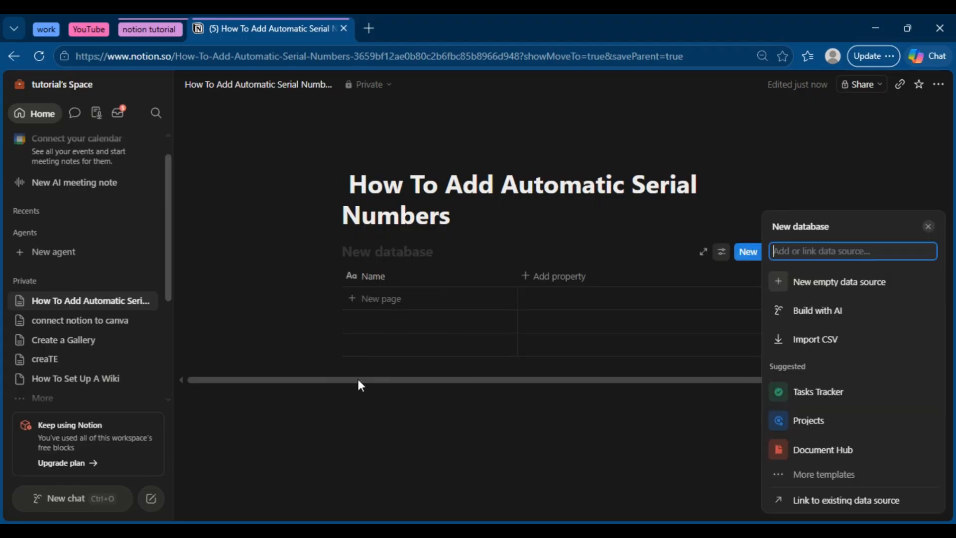
click(363, 301)
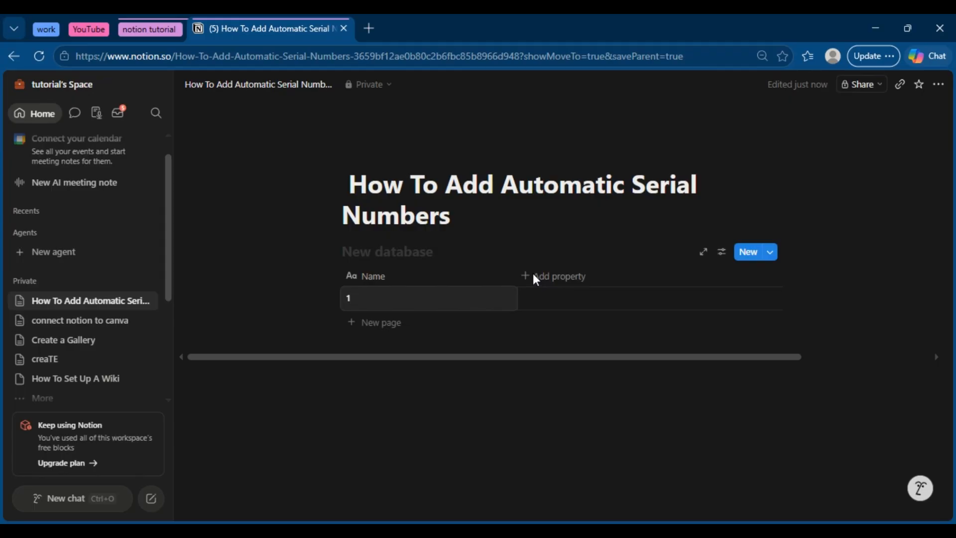
Step: Add an ID property to the table beside the Name column
click(541, 277)
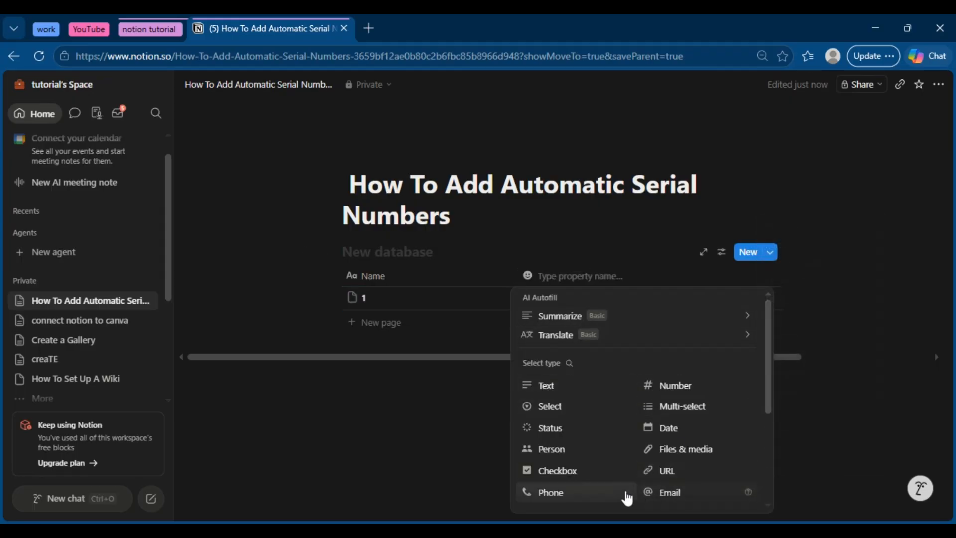
drag(768, 393, 767, 479)
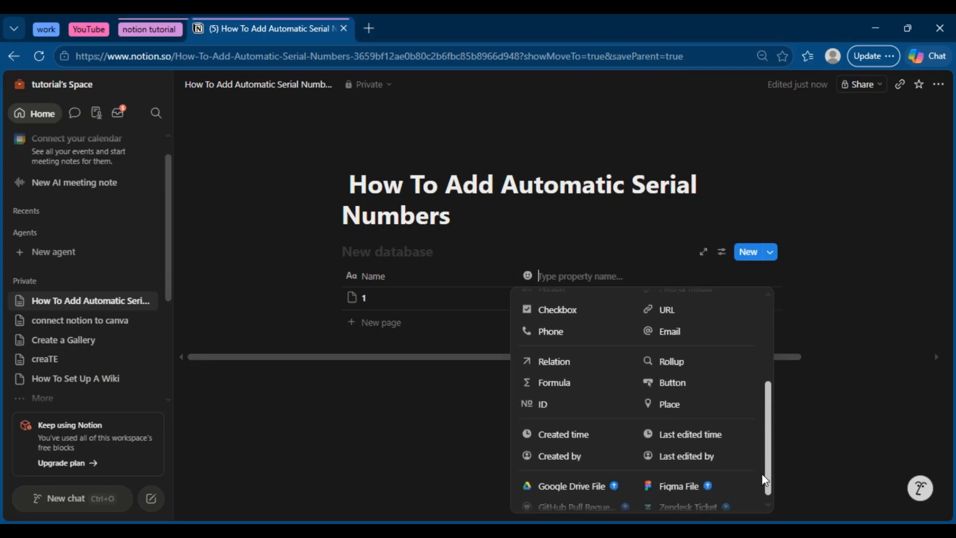
click(545, 405)
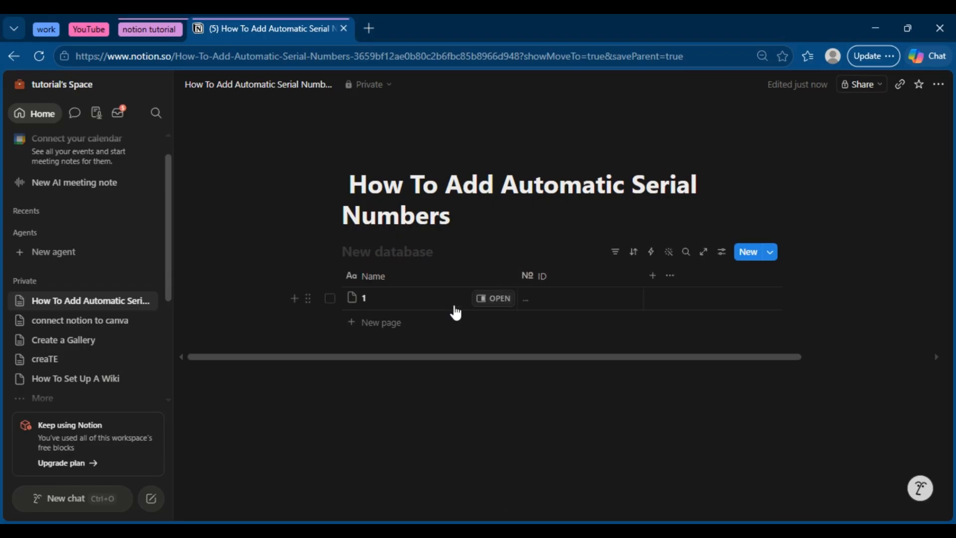
Step: Add two empty rows below the first row of the table
click(295, 299)
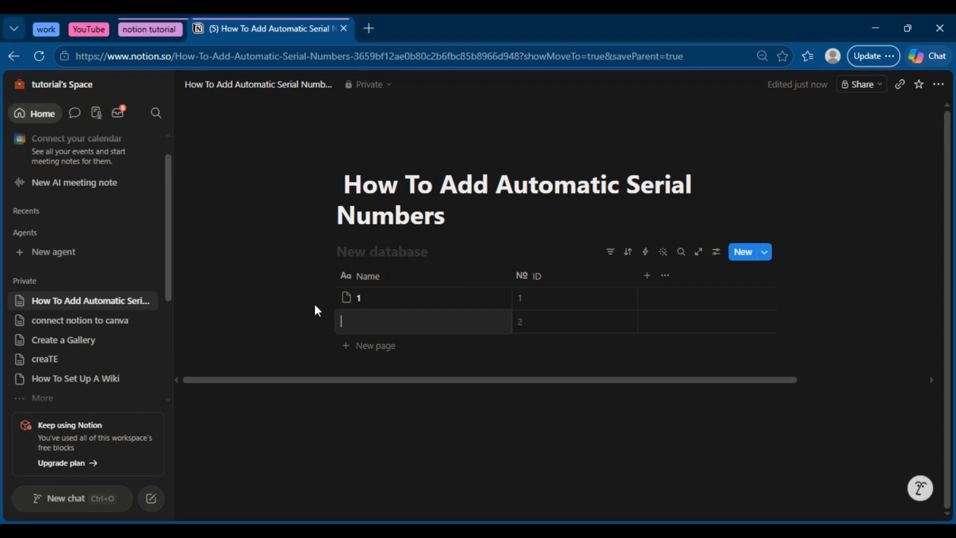
click(329, 282)
click(383, 303)
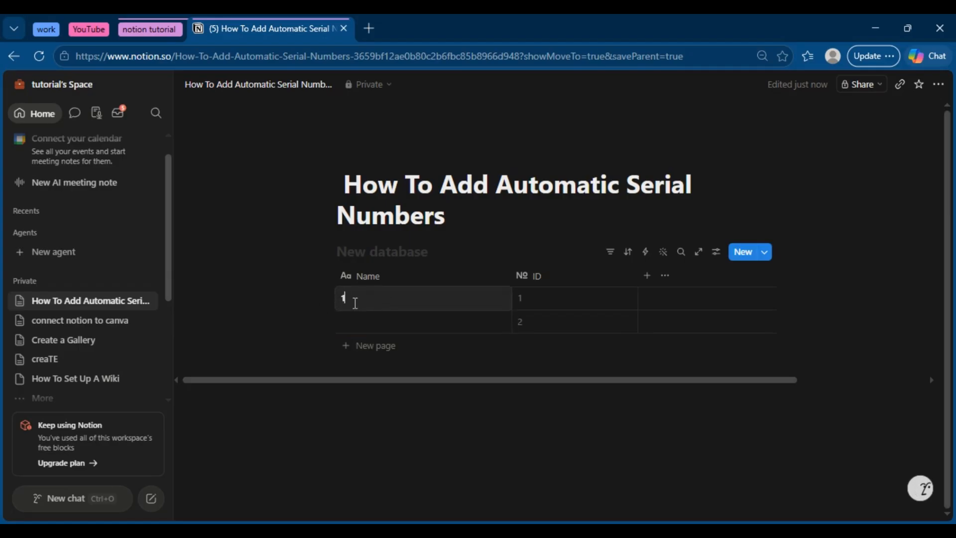
key(Escape)
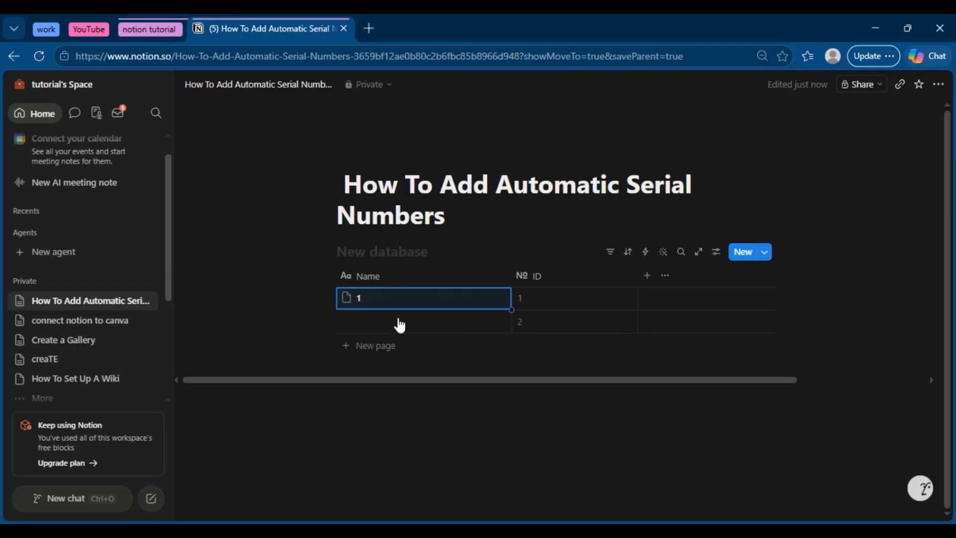
click(289, 321)
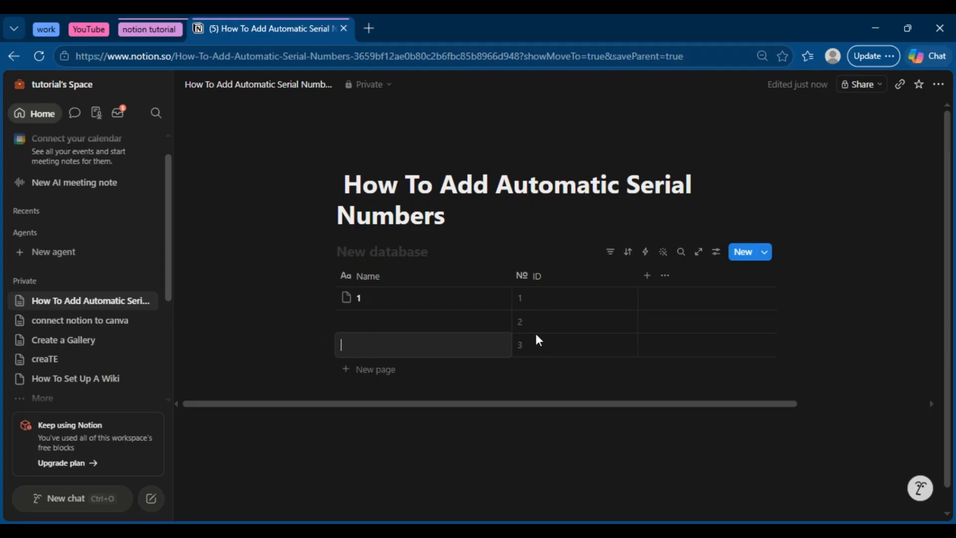
Step: Name the three table rows pen, pencils and stapelers, in that order
click(383, 299)
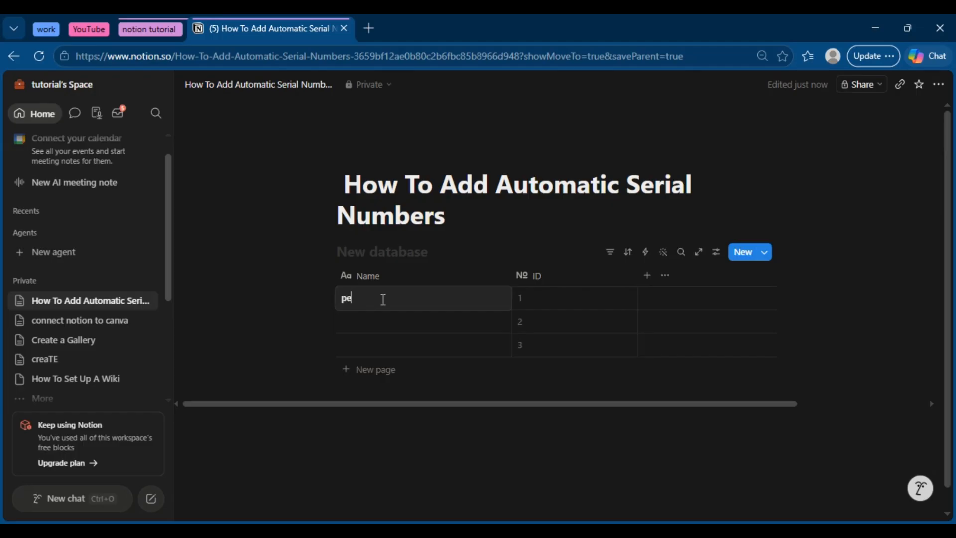
key(Return)
click(363, 322)
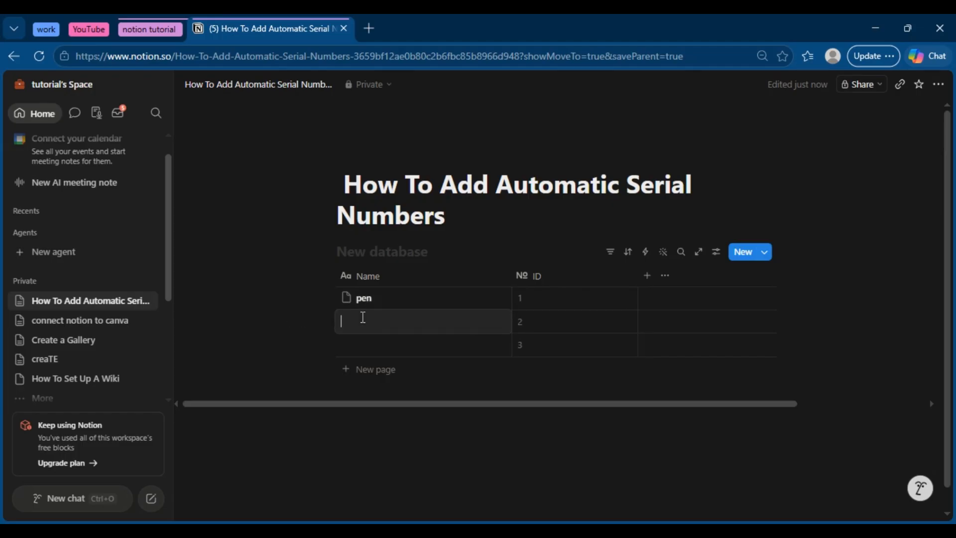
text(pencils)
key(Return)
click(363, 343)
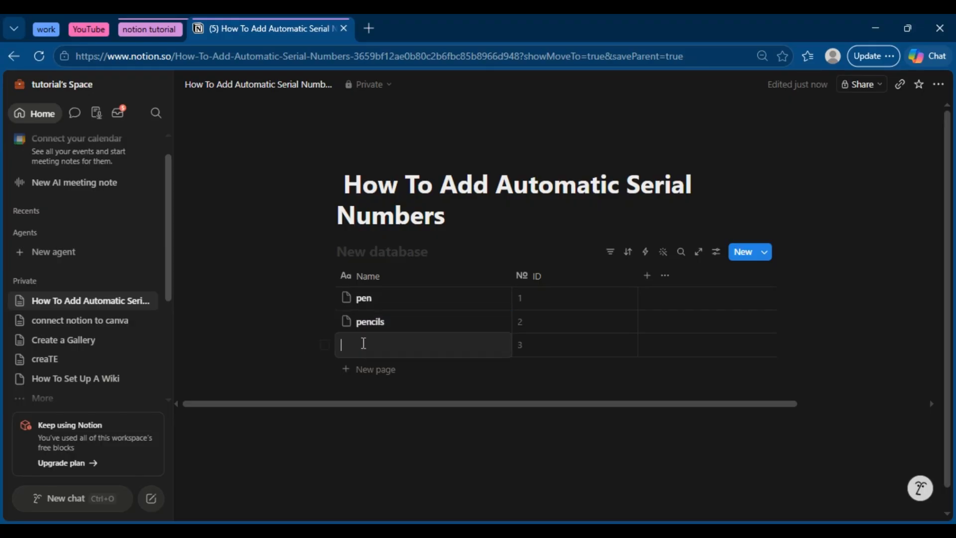
text(stapelers)
key(Escape)
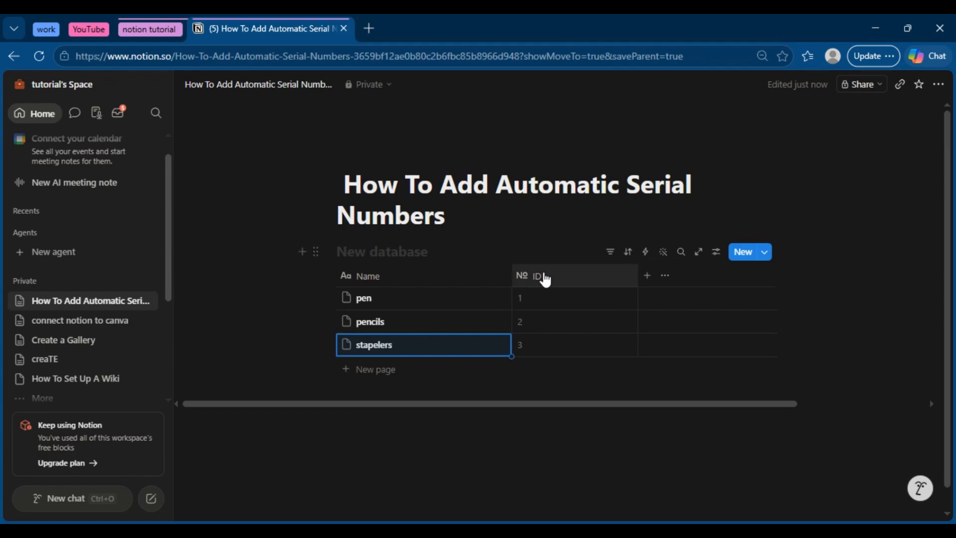
Step: Add the prefix ITEM to the table's ID property
click(545, 277)
mouse_move(563, 329)
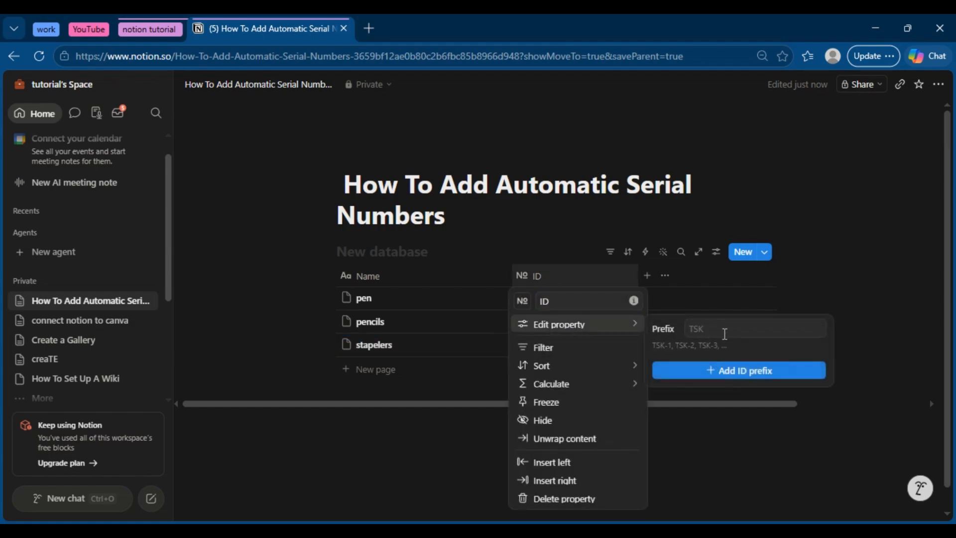
click(708, 333)
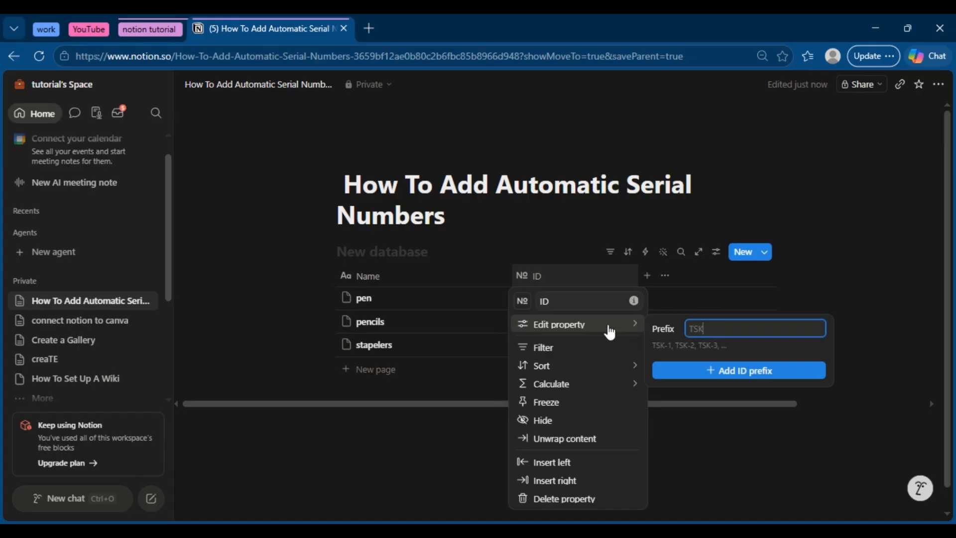
double_click(692, 332)
key(BackSpace)
text(ITE)
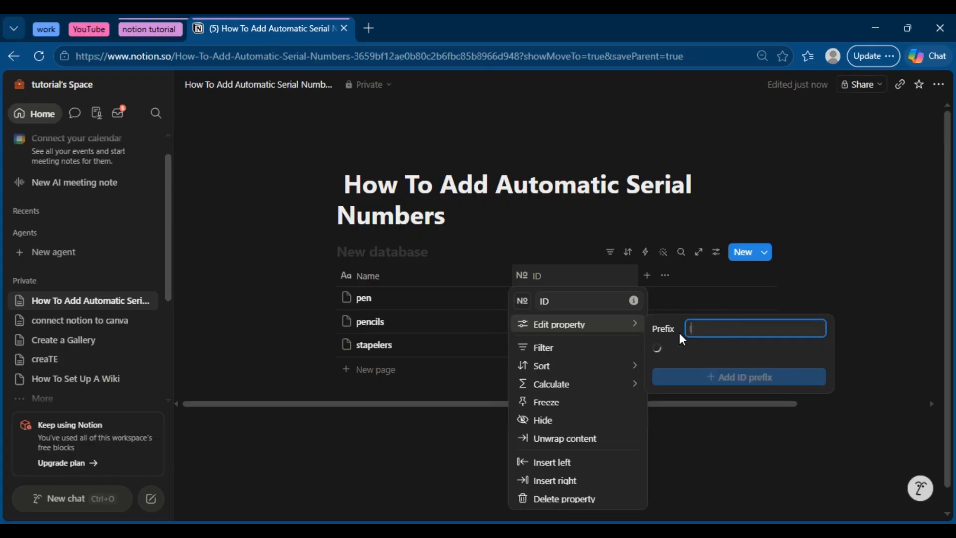
text(M)
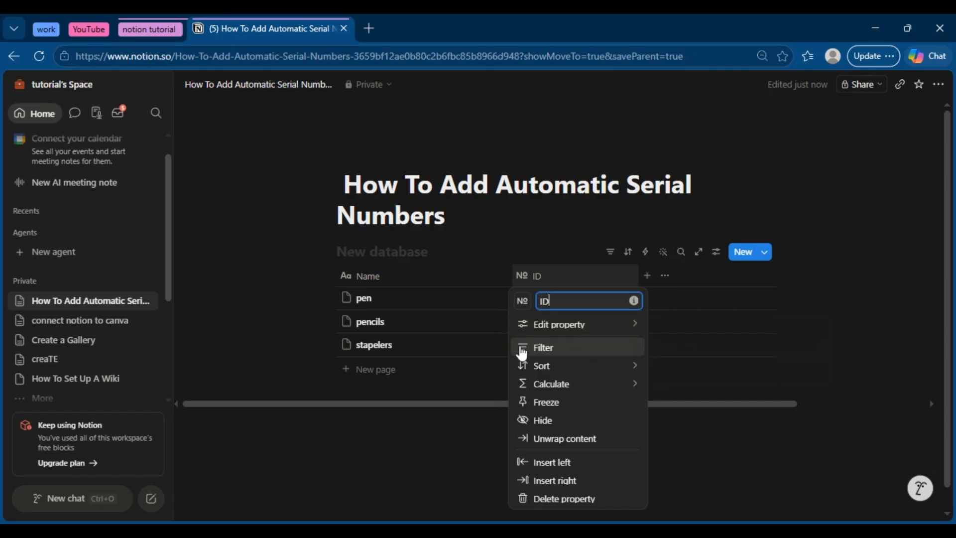
click(488, 362)
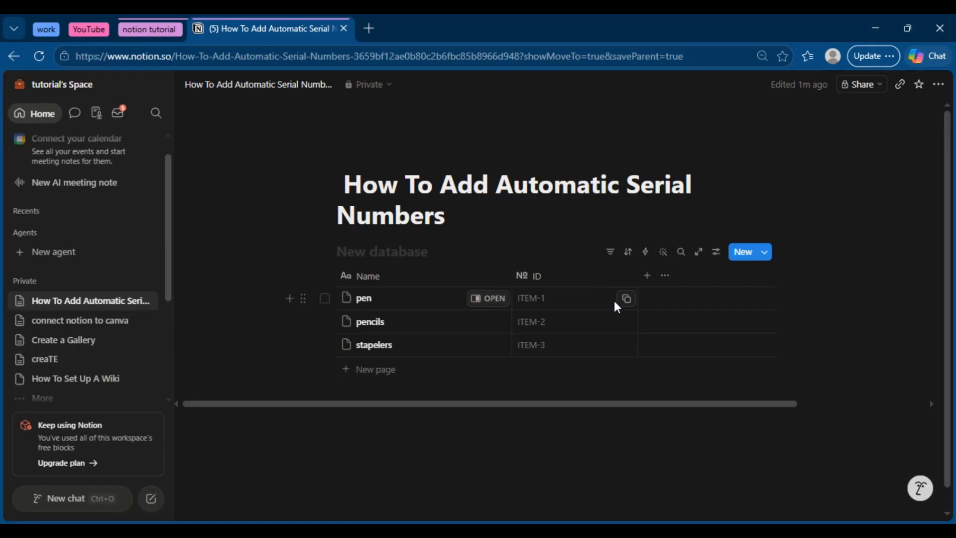
Step: Check the prefix settings of the ID property
click(588, 300)
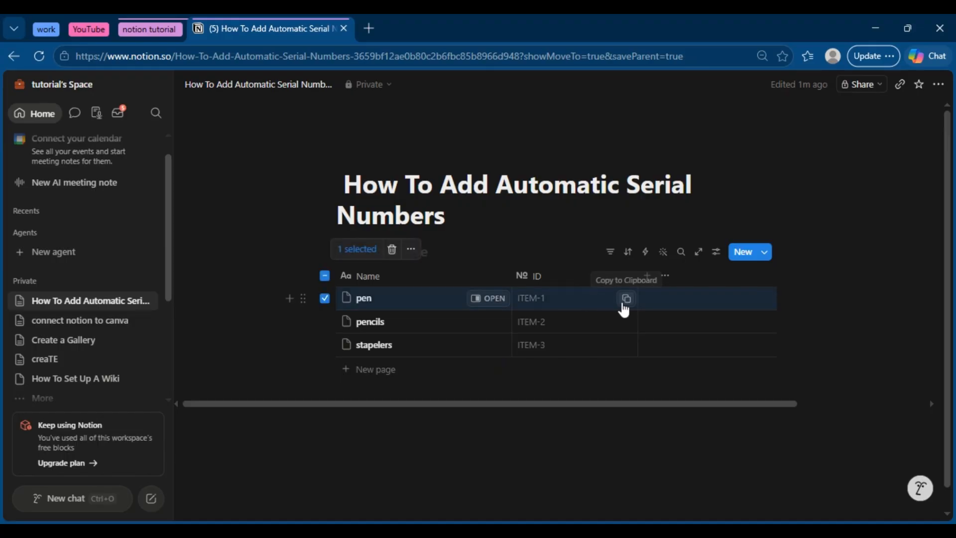
click(572, 277)
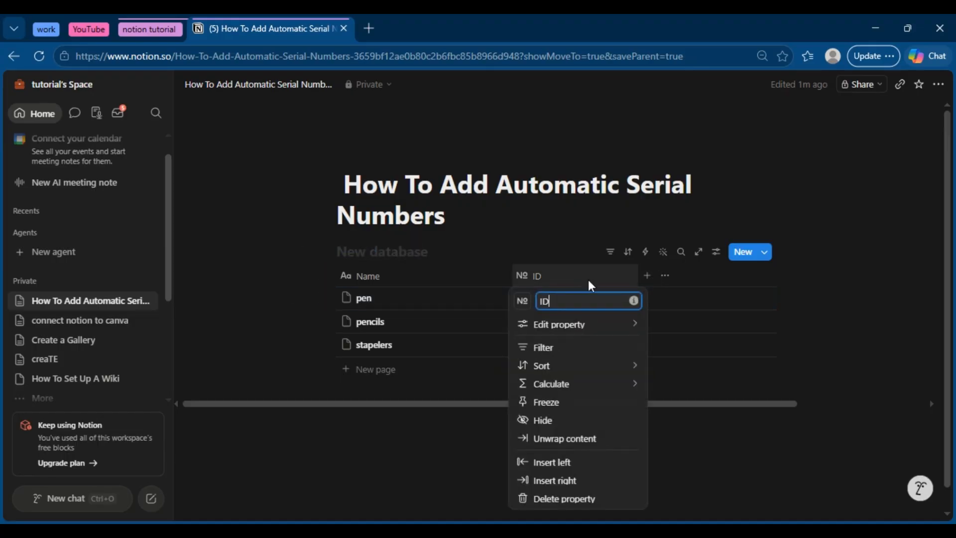
mouse_move(589, 332)
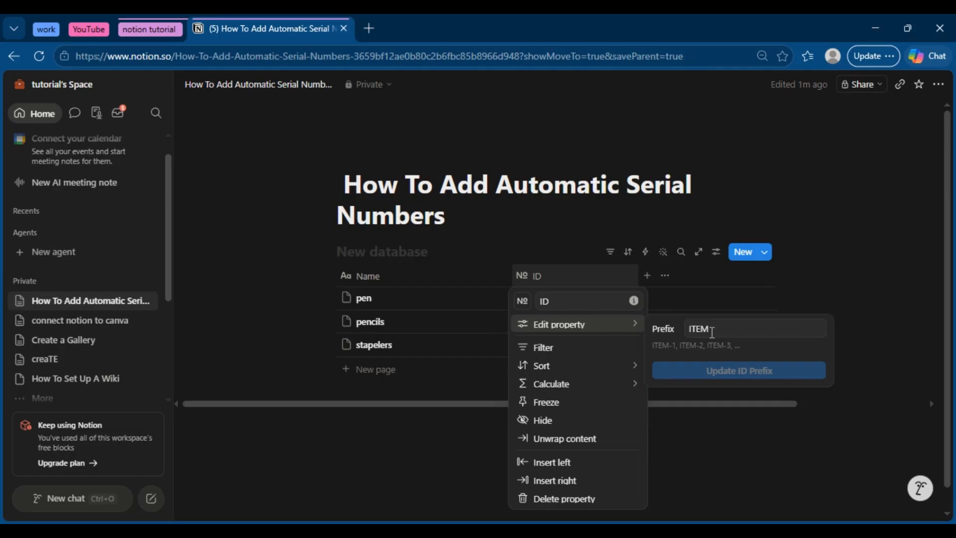
click(864, 272)
Step: Move the ID column in front of the Name column
mouse_move(578, 285)
mouse_down()
mouse_move(396, 274)
mouse_move(548, 278)
mouse_move(473, 271)
mouse_move(393, 274)
mouse_up()
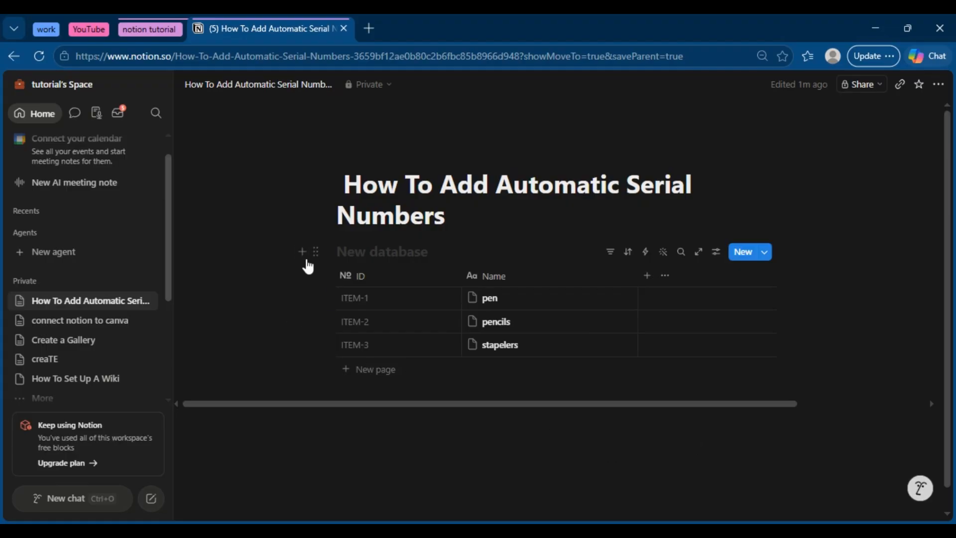
click(303, 260)
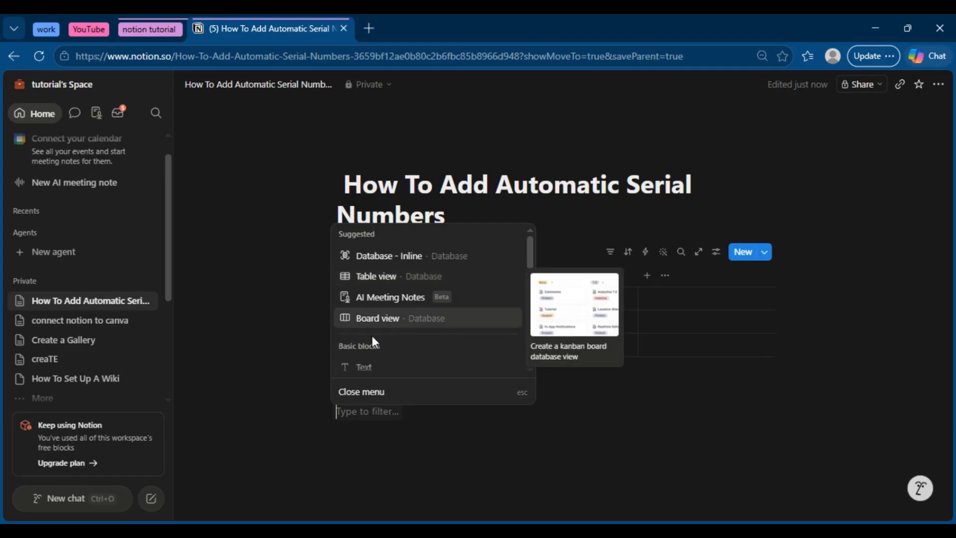
key(Escape)
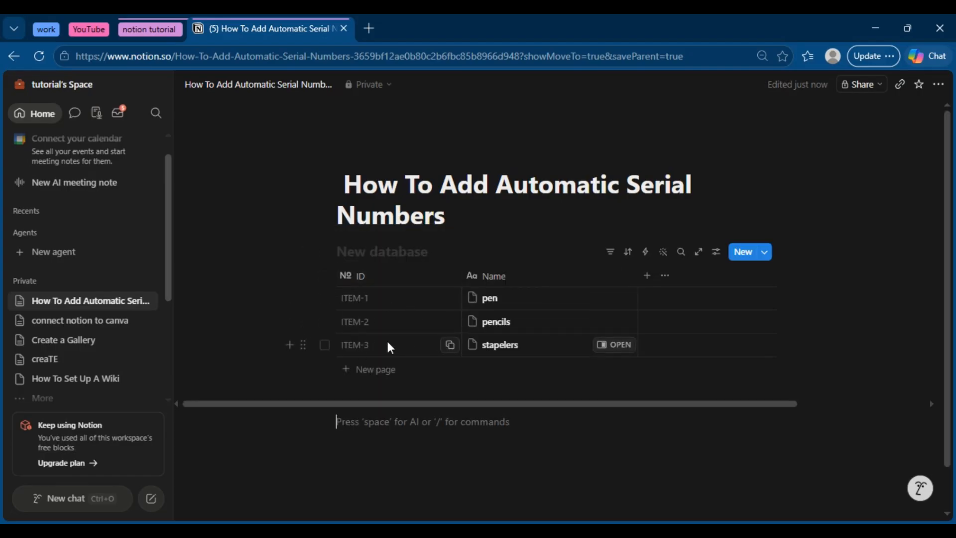
Step: Add a row below stapelers and name it "next new item"
click(289, 346)
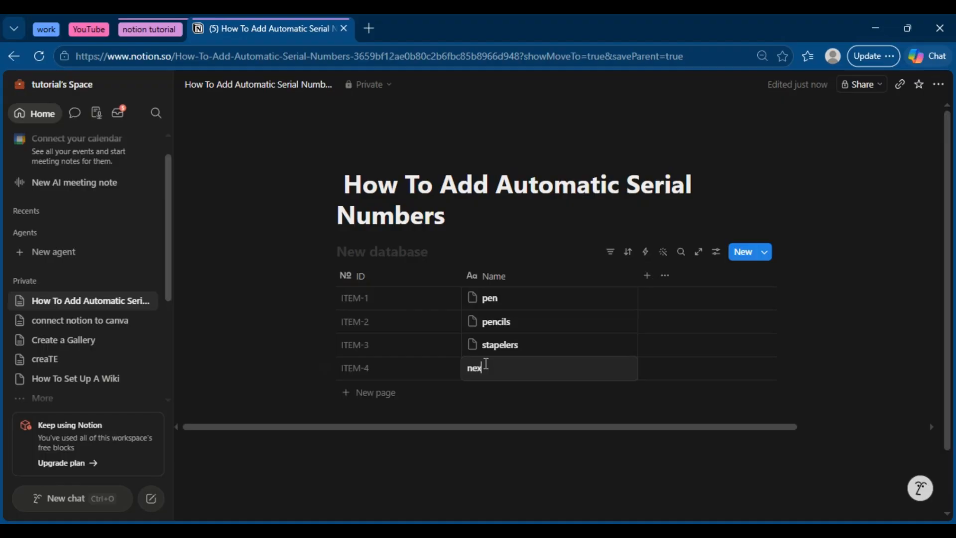
text(next new item)
key(Return)
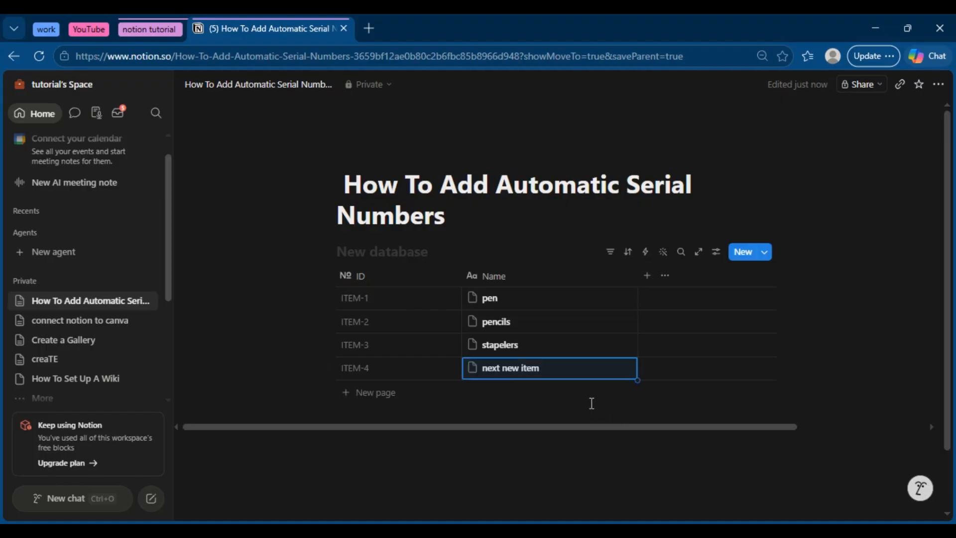